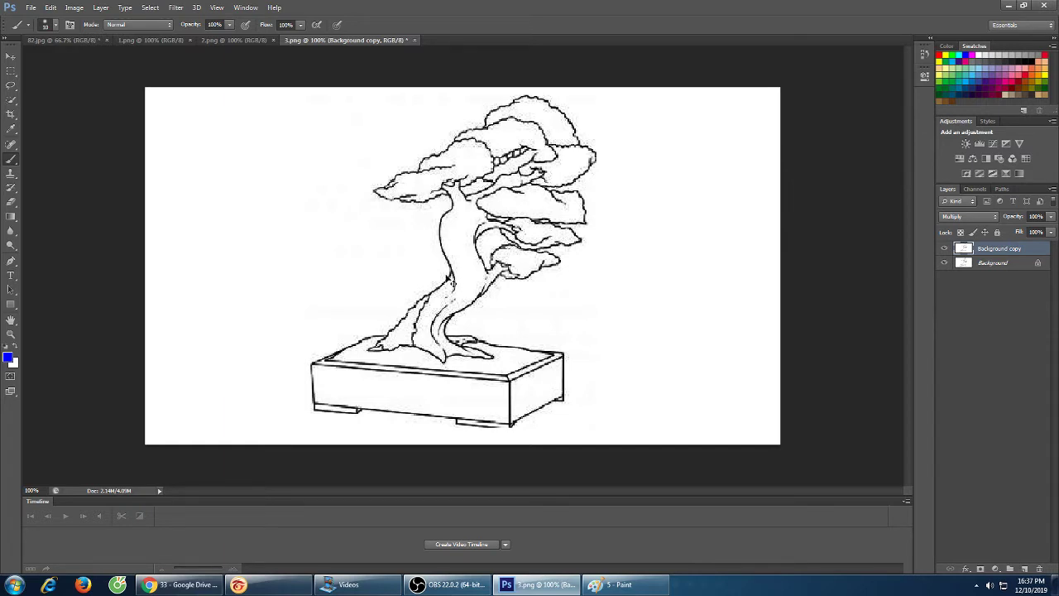
# - Paint the bonsai's roots and main trunk brown, working from the base up to the branches
pyautogui.click(951, 98)
pyautogui.moveTo(430, 328)
pyautogui.mouseDown()
pyautogui.moveTo(443, 358)
pyautogui.moveTo(426, 312)
pyautogui.moveTo(422, 352)
pyautogui.moveTo(416, 329)
pyautogui.moveTo(430, 308)
pyautogui.moveTo(412, 334)
pyautogui.moveTo(375, 346)
pyautogui.moveTo(421, 330)
pyautogui.moveTo(393, 339)
pyautogui.moveTo(405, 329)
pyautogui.mouseUp()
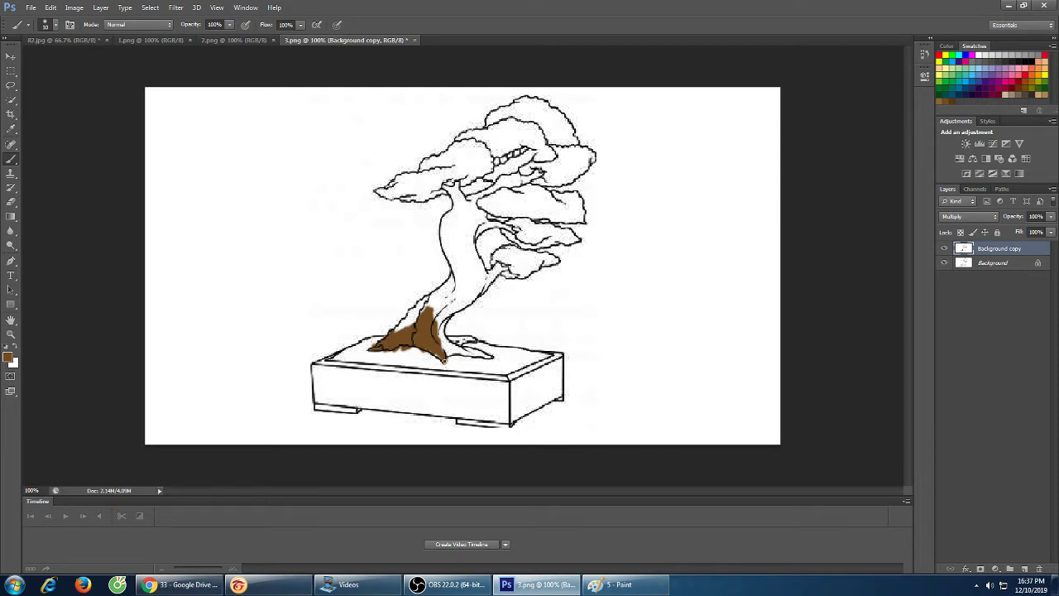
pyautogui.moveTo(444, 359)
pyautogui.mouseDown()
pyautogui.moveTo(436, 354)
pyautogui.moveTo(452, 351)
pyautogui.moveTo(445, 341)
pyautogui.moveTo(466, 352)
pyautogui.moveTo(446, 340)
pyautogui.moveTo(446, 354)
pyautogui.moveTo(489, 355)
pyautogui.moveTo(468, 351)
pyautogui.mouseUp()
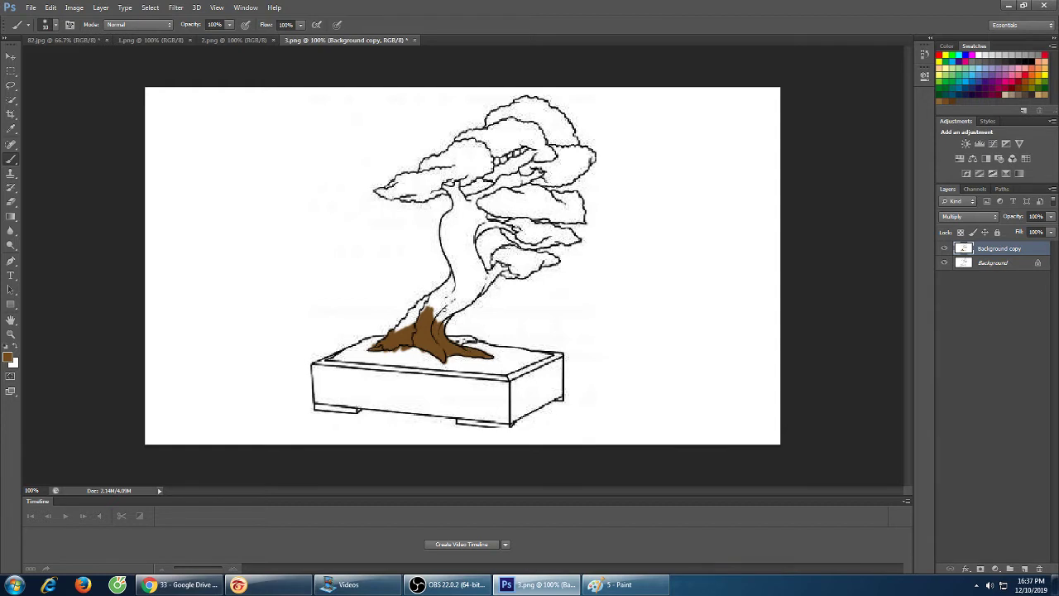
pyautogui.moveTo(436, 308)
pyautogui.mouseDown()
pyautogui.moveTo(444, 327)
pyautogui.moveTo(452, 312)
pyautogui.mouseUp()
pyautogui.moveTo(444, 320)
pyautogui.mouseDown()
pyautogui.moveTo(436, 328)
pyautogui.moveTo(445, 313)
pyautogui.moveTo(439, 301)
pyautogui.moveTo(398, 329)
pyautogui.moveTo(420, 317)
pyautogui.mouseUp()
pyautogui.moveTo(413, 320)
pyautogui.mouseDown()
pyautogui.moveTo(444, 306)
pyautogui.moveTo(464, 283)
pyautogui.moveTo(439, 318)
pyautogui.moveTo(461, 277)
pyautogui.moveTo(441, 302)
pyautogui.moveTo(423, 303)
pyautogui.moveTo(462, 279)
pyautogui.moveTo(449, 230)
pyautogui.moveTo(462, 235)
pyautogui.moveTo(462, 207)
pyautogui.moveTo(455, 248)
pyautogui.moveTo(467, 220)
pyautogui.moveTo(469, 275)
pyautogui.moveTo(465, 295)
pyautogui.moveTo(452, 297)
pyautogui.moveTo(486, 274)
pyautogui.moveTo(478, 290)
pyautogui.moveTo(451, 298)
pyautogui.moveTo(484, 281)
pyautogui.moveTo(449, 313)
pyautogui.moveTo(477, 288)
pyautogui.moveTo(473, 261)
pyautogui.moveTo(481, 281)
pyautogui.moveTo(468, 236)
pyautogui.moveTo(448, 224)
pyautogui.moveTo(446, 248)
pyautogui.moveTo(463, 201)
pyautogui.moveTo(467, 237)
pyautogui.mouseUp()
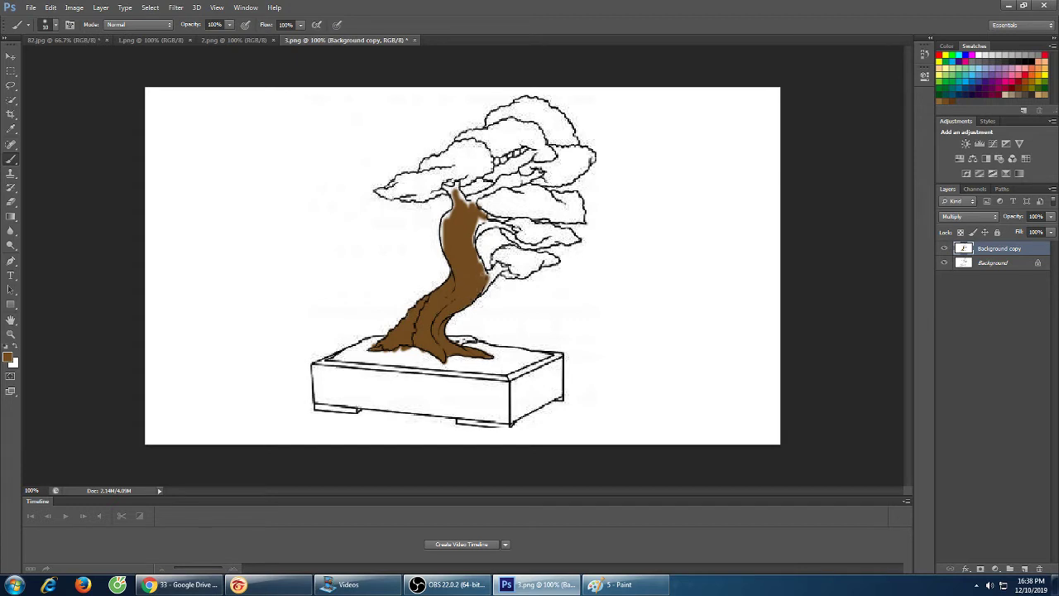
# - Extend the brown over the side branches, the unpainted trunk edges and the long upper branch
pyautogui.moveTo(487, 273)
pyautogui.mouseDown()
pyautogui.moveTo(500, 266)
pyautogui.moveTo(487, 284)
pyautogui.mouseUp()
pyautogui.moveTo(486, 269)
pyautogui.mouseDown()
pyautogui.moveTo(473, 223)
pyautogui.moveTo(481, 218)
pyautogui.moveTo(475, 237)
pyautogui.moveTo(514, 230)
pyautogui.mouseUp()
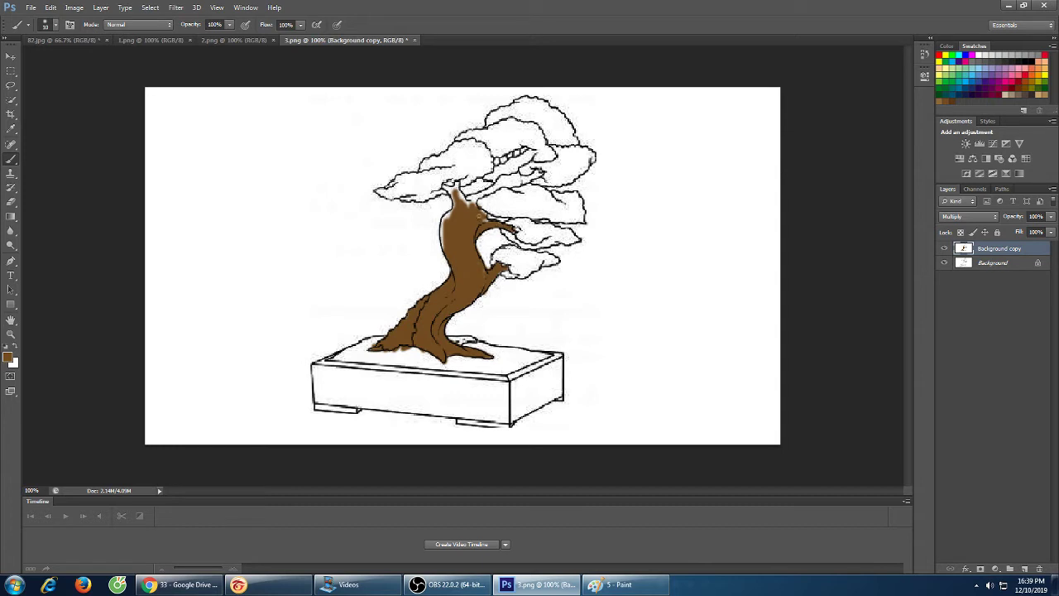
pyautogui.moveTo(476, 213)
pyautogui.mouseDown()
pyautogui.moveTo(447, 253)
pyautogui.moveTo(445, 222)
pyautogui.moveTo(444, 249)
pyautogui.moveTo(446, 219)
pyautogui.mouseUp()
pyautogui.moveTo(465, 210)
pyautogui.mouseDown()
pyautogui.moveTo(471, 223)
pyautogui.moveTo(466, 198)
pyautogui.moveTo(511, 175)
pyautogui.moveTo(512, 183)
pyautogui.mouseUp()
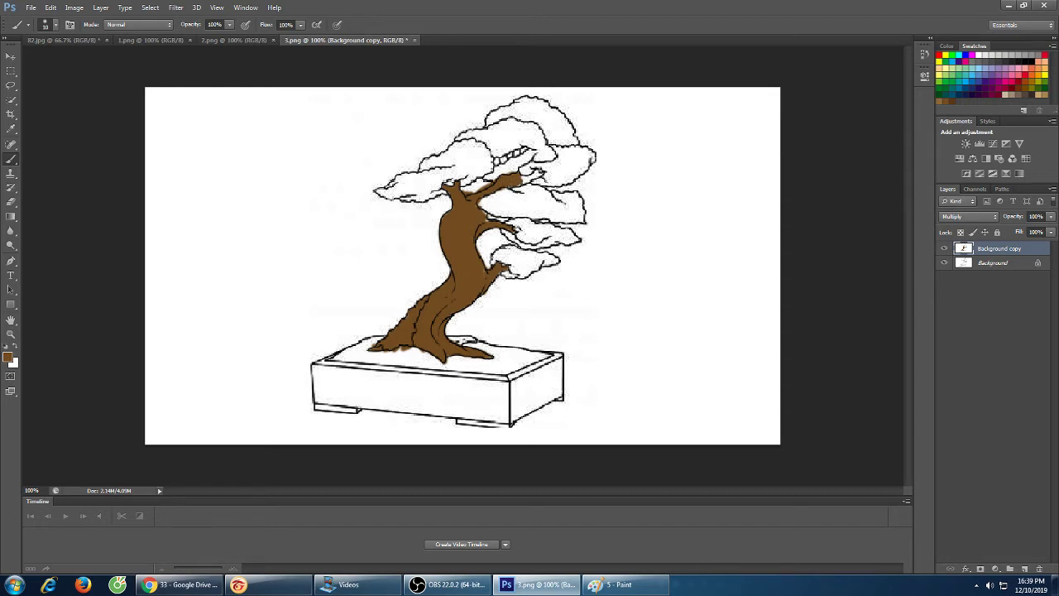
pyautogui.moveTo(516, 183); pyautogui.dragTo(537, 175)
# - Roughly fill all the foliage clusters with green using a 25 px brush, undoing the last stroke
pyautogui.click(949, 55)
pyautogui.click(950, 79)
pyautogui.moveTo(493, 139)
pyautogui.mouseDown()
pyautogui.moveTo(438, 170)
pyautogui.moveTo(465, 157)
pyautogui.mouseUp()
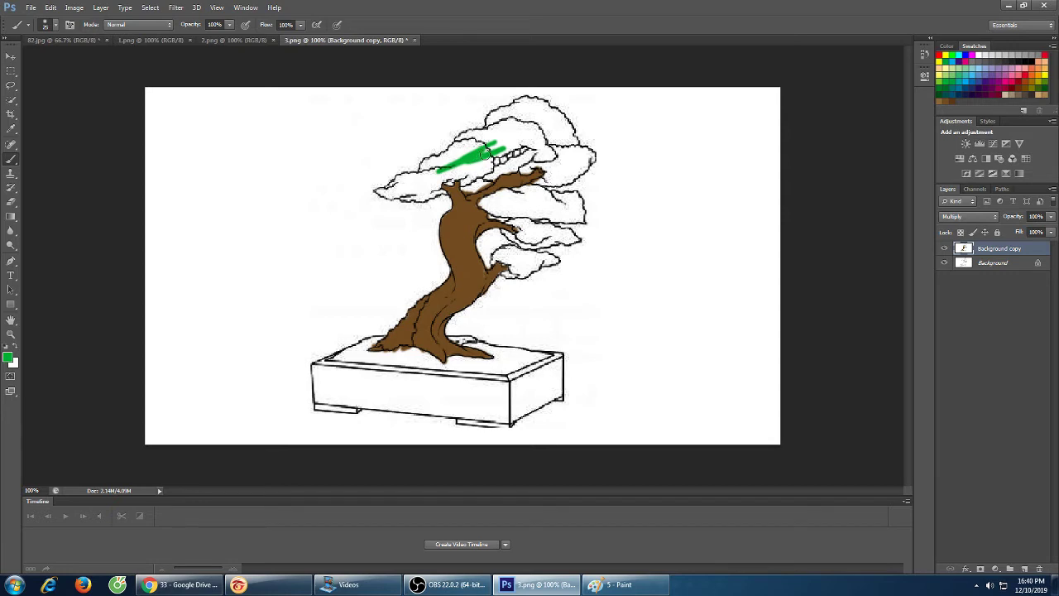
pyautogui.moveTo(485, 154)
pyautogui.mouseDown()
pyautogui.moveTo(505, 141)
pyautogui.moveTo(476, 170)
pyautogui.moveTo(505, 139)
pyautogui.moveTo(461, 153)
pyautogui.moveTo(534, 132)
pyautogui.moveTo(519, 109)
pyautogui.moveTo(566, 161)
pyautogui.moveTo(548, 137)
pyautogui.moveTo(514, 147)
pyautogui.moveTo(534, 156)
pyautogui.moveTo(470, 177)
pyautogui.moveTo(480, 181)
pyautogui.moveTo(484, 165)
pyautogui.mouseUp()
pyautogui.moveTo(396, 188)
pyautogui.mouseDown()
pyautogui.moveTo(433, 178)
pyautogui.moveTo(423, 189)
pyautogui.moveTo(434, 160)
pyautogui.moveTo(517, 126)
pyautogui.moveTo(494, 126)
pyautogui.moveTo(513, 109)
pyautogui.moveTo(542, 111)
pyautogui.moveTo(546, 166)
pyautogui.mouseUp()
pyautogui.moveTo(546, 153)
pyautogui.mouseDown()
pyautogui.moveTo(581, 163)
pyautogui.moveTo(568, 133)
pyautogui.moveTo(575, 163)
pyautogui.moveTo(483, 205)
pyautogui.moveTo(508, 201)
pyautogui.moveTo(510, 211)
pyautogui.moveTo(485, 202)
pyautogui.moveTo(536, 192)
pyautogui.moveTo(558, 204)
pyautogui.moveTo(492, 202)
pyautogui.moveTo(558, 177)
pyautogui.moveTo(565, 213)
pyautogui.moveTo(538, 210)
pyautogui.moveTo(522, 227)
pyautogui.moveTo(559, 237)
pyautogui.moveTo(527, 231)
pyautogui.moveTo(523, 270)
pyautogui.mouseUp()
pyautogui.hotkey('ctrl', 'z')
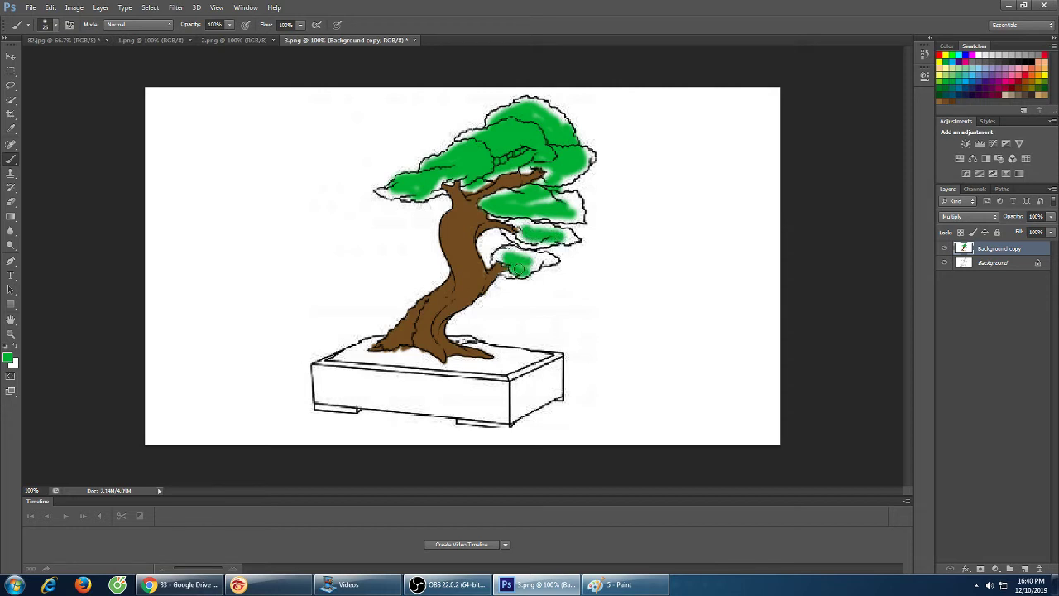
pyautogui.click(466, 588)
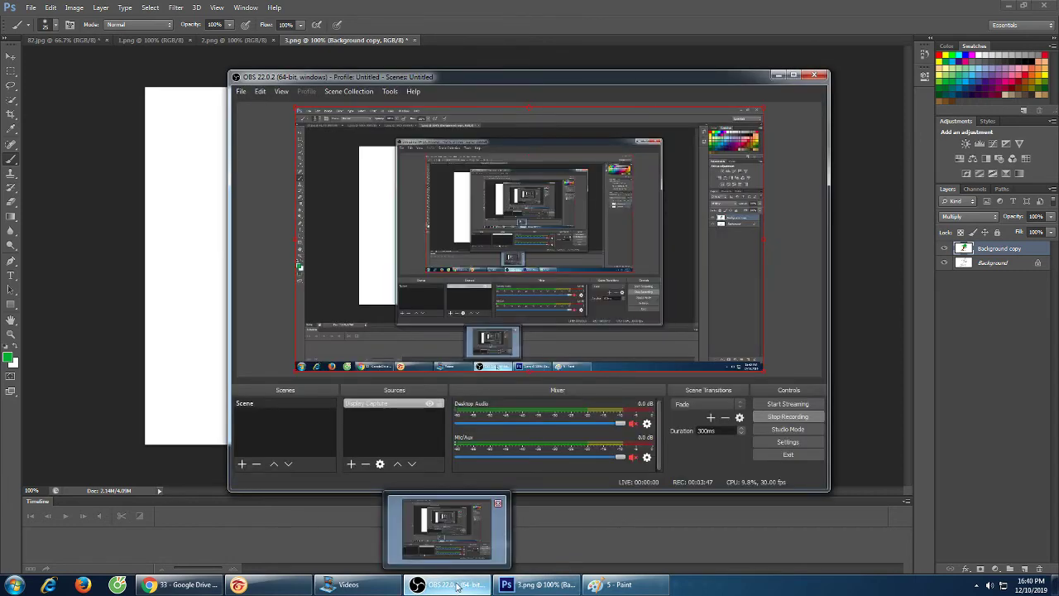
pyautogui.click(456, 586)
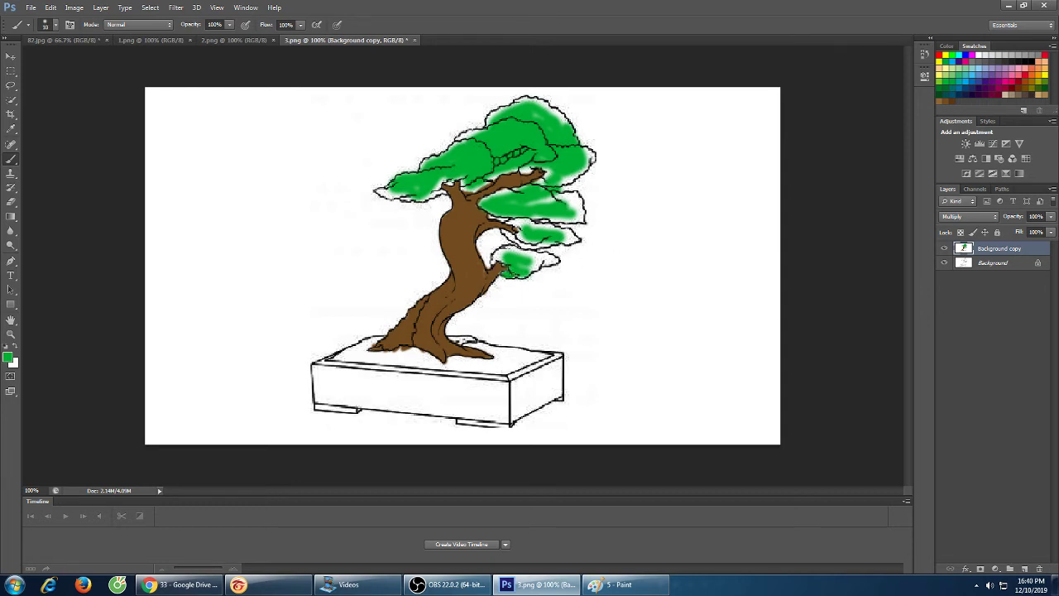
# - Fill the lowest foliage cluster with green out to its outline using a 10 px brush
pyautogui.click(524, 271)
pyautogui.moveTo(519, 276)
pyautogui.mouseDown()
pyautogui.moveTo(539, 261)
pyautogui.moveTo(522, 263)
pyautogui.mouseUp()
pyautogui.moveTo(517, 256); pyautogui.dragTo(493, 259)
pyautogui.moveTo(519, 254); pyautogui.dragTo(496, 253)
pyautogui.moveTo(495, 255)
pyautogui.mouseDown()
pyautogui.moveTo(552, 263)
pyautogui.moveTo(505, 235)
pyautogui.mouseUp()
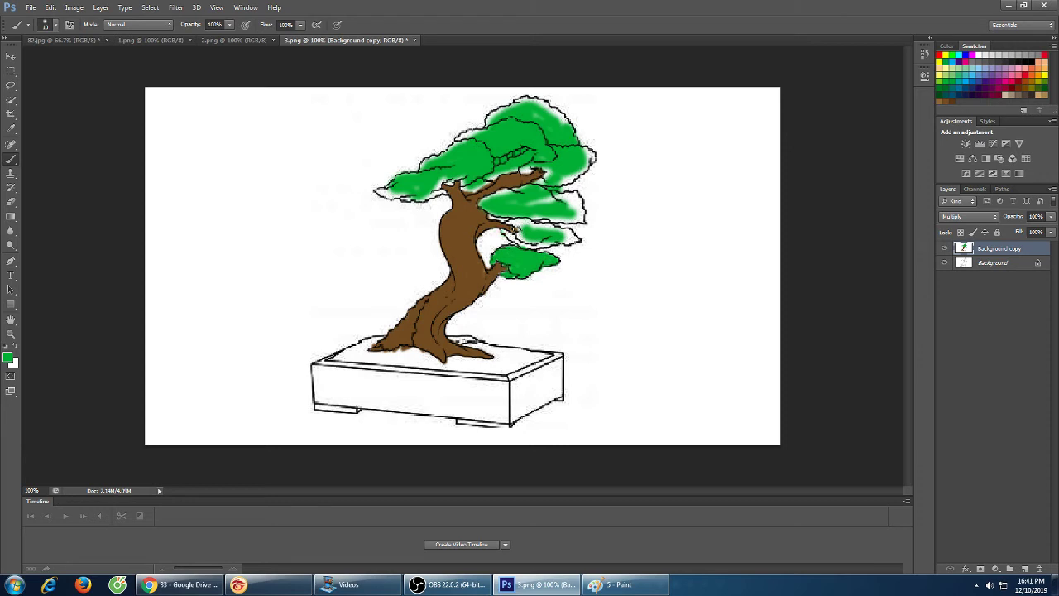
# - Fill the second-lowest foliage cluster with green to its outline and continue into most of the cluster above it
pyautogui.moveTo(502, 231); pyautogui.dragTo(516, 240)
pyautogui.click(565, 241)
pyautogui.click(570, 242)
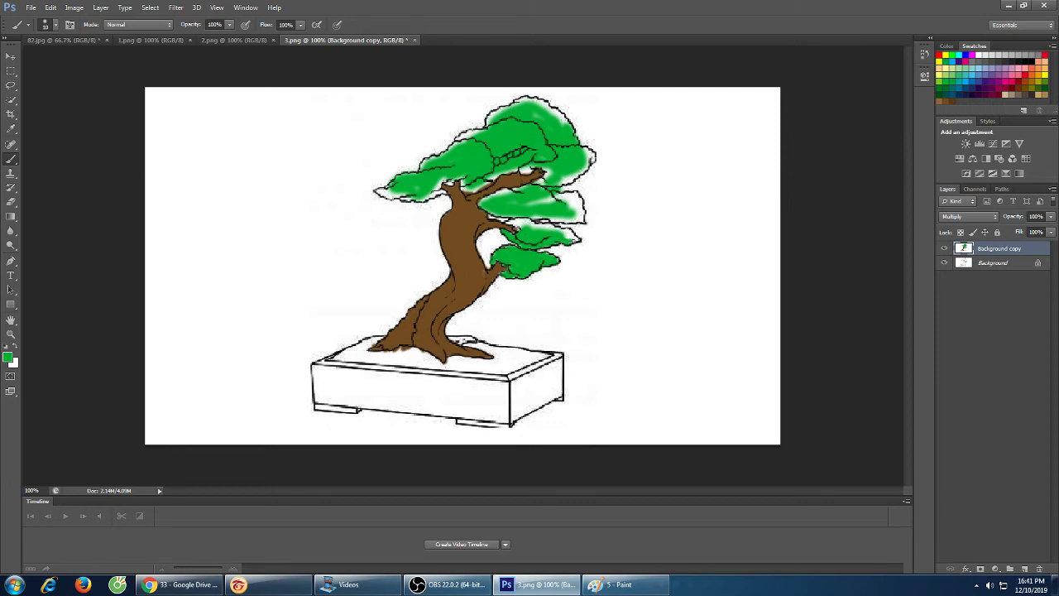
pyautogui.moveTo(576, 239)
pyautogui.mouseDown()
pyautogui.moveTo(509, 225)
pyautogui.moveTo(527, 226)
pyautogui.mouseUp()
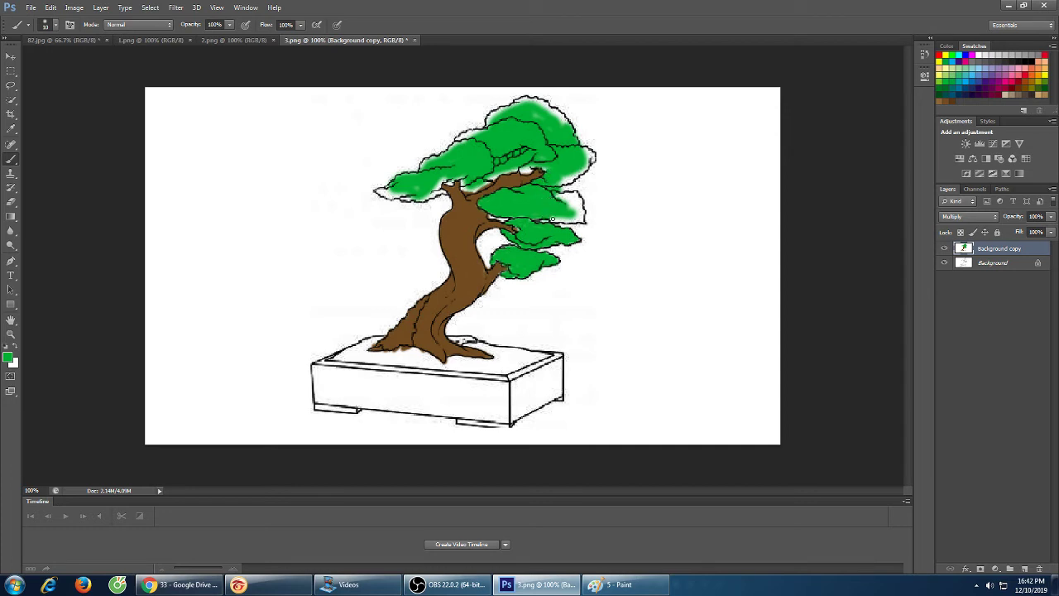
# - Complete the green on the third foliage cluster from the bottom and fill the rightmost cluster above it to the outline
pyautogui.moveTo(552, 218)
pyautogui.mouseDown()
pyautogui.moveTo(583, 220)
pyautogui.moveTo(559, 196)
pyautogui.moveTo(573, 202)
pyautogui.mouseUp()
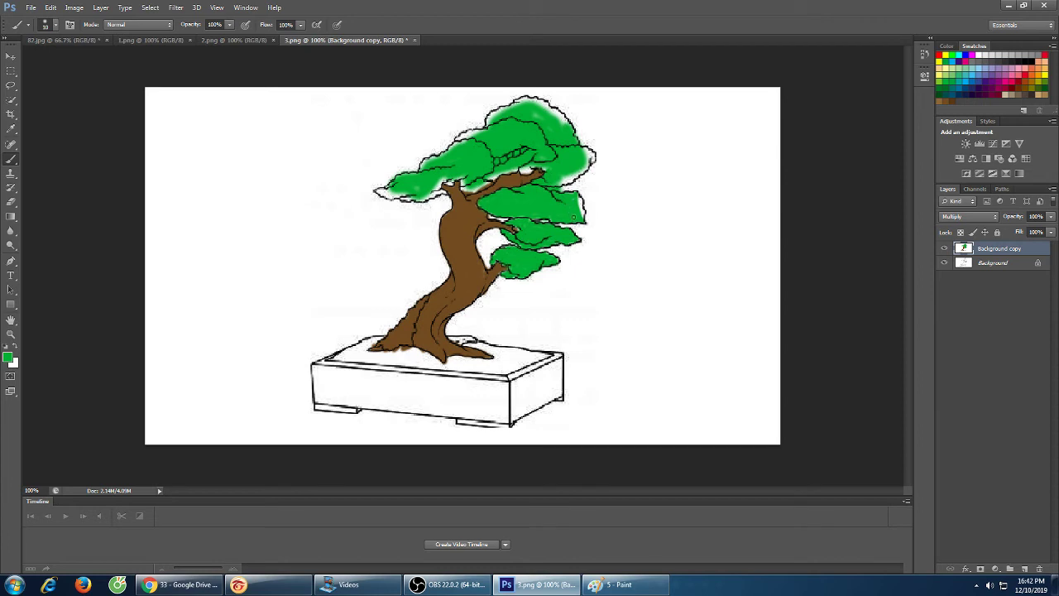
pyautogui.moveTo(574, 213)
pyautogui.mouseDown()
pyautogui.moveTo(580, 202)
pyautogui.moveTo(583, 212)
pyautogui.mouseUp()
pyautogui.moveTo(575, 176)
pyautogui.mouseDown()
pyautogui.moveTo(585, 150)
pyautogui.moveTo(590, 157)
pyautogui.mouseUp()
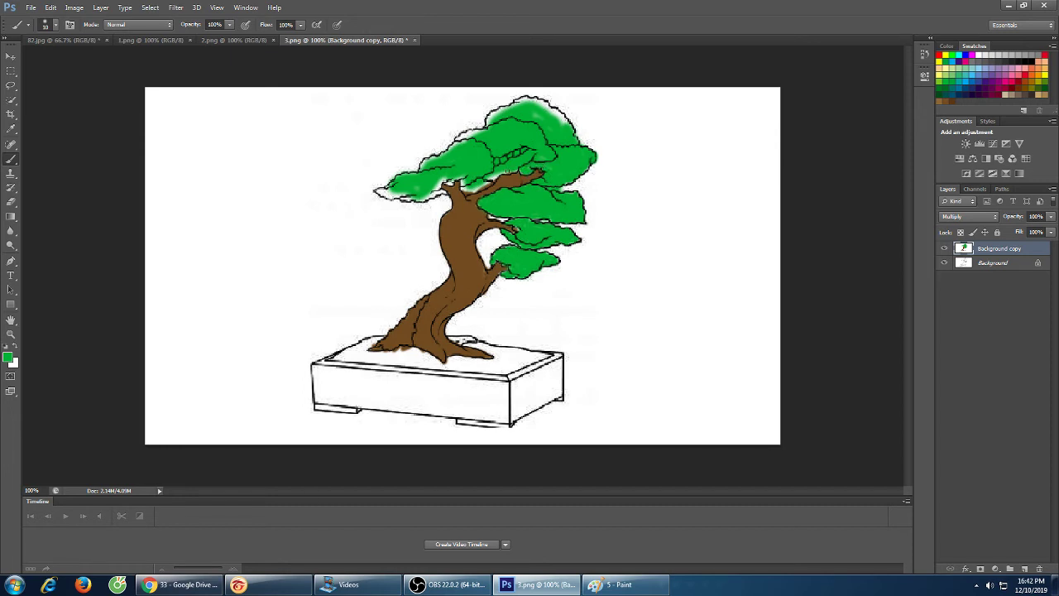
# - Fill the left and upper foliage clusters and the crown with green up to their outlines, undoing stray strokes
pyautogui.moveTo(513, 169)
pyautogui.mouseDown()
pyautogui.moveTo(473, 188)
pyautogui.moveTo(463, 175)
pyautogui.mouseUp()
pyautogui.moveTo(474, 183); pyautogui.dragTo(475, 188)
pyautogui.click(448, 183)
pyautogui.moveTo(451, 183)
pyautogui.mouseDown()
pyautogui.moveTo(379, 194)
pyautogui.moveTo(403, 204)
pyautogui.moveTo(376, 194)
pyautogui.moveTo(397, 194)
pyautogui.mouseUp()
pyautogui.hotkey('ctrl', 'z')
pyautogui.hotkey('ctrl', 'z')
pyautogui.hotkey('ctrl', 'z')
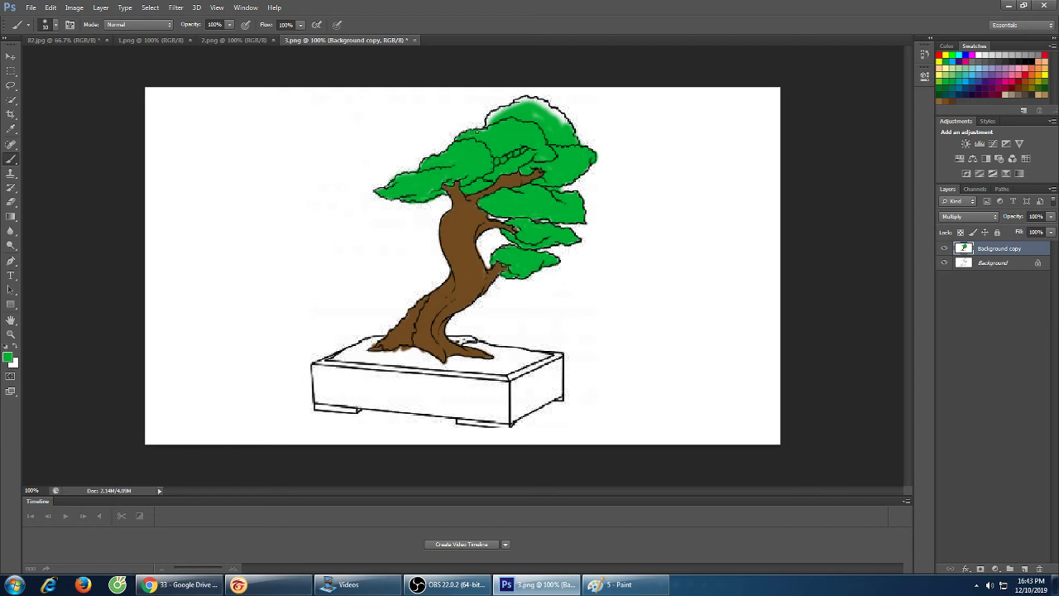
pyautogui.moveTo(489, 118)
pyautogui.mouseDown()
pyautogui.moveTo(523, 99)
pyautogui.moveTo(546, 102)
pyautogui.moveTo(559, 121)
pyautogui.mouseUp()
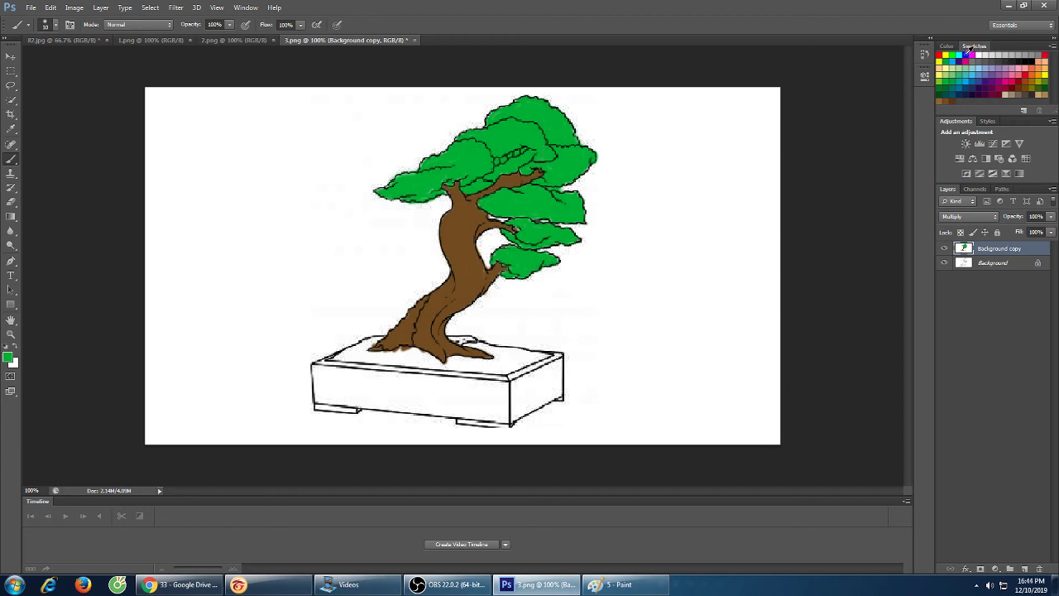
# - Paint the soil surface around the roots light orange with a 15 px brush
pyautogui.click(1041, 66)
pyautogui.moveTo(412, 364)
pyautogui.mouseDown()
pyautogui.moveTo(339, 358)
pyautogui.moveTo(373, 338)
pyautogui.moveTo(356, 366)
pyautogui.moveTo(345, 358)
pyautogui.moveTo(402, 357)
pyautogui.moveTo(372, 355)
pyautogui.mouseUp()
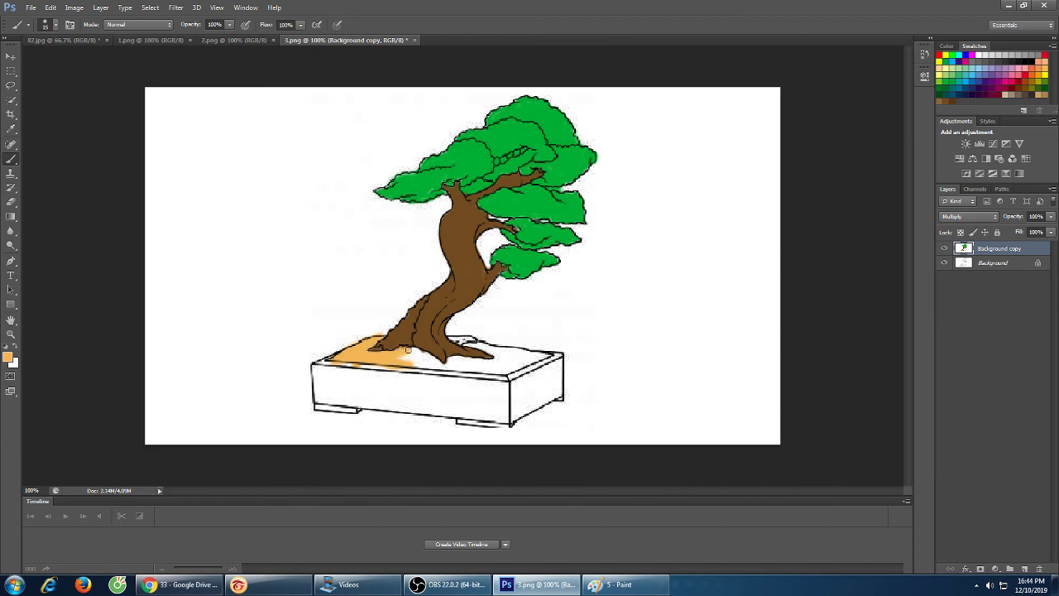
pyautogui.moveTo(414, 354); pyautogui.dragTo(426, 356)
pyautogui.moveTo(412, 351)
pyautogui.mouseDown()
pyautogui.moveTo(468, 368)
pyautogui.moveTo(446, 364)
pyautogui.moveTo(476, 360)
pyautogui.moveTo(451, 359)
pyautogui.moveTo(497, 373)
pyautogui.moveTo(473, 369)
pyautogui.moveTo(490, 349)
pyautogui.moveTo(457, 343)
pyautogui.moveTo(487, 349)
pyautogui.mouseUp()
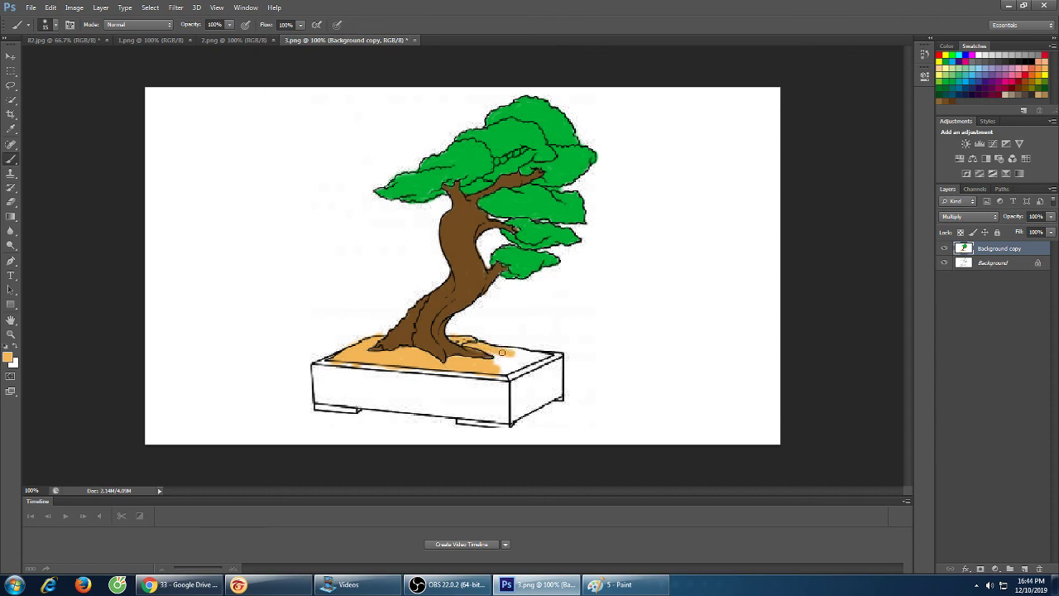
pyautogui.moveTo(501, 352)
pyautogui.mouseDown()
pyautogui.moveTo(497, 361)
pyautogui.moveTo(517, 371)
pyautogui.moveTo(529, 360)
pyautogui.moveTo(504, 354)
pyautogui.moveTo(547, 357)
pyautogui.mouseUp()
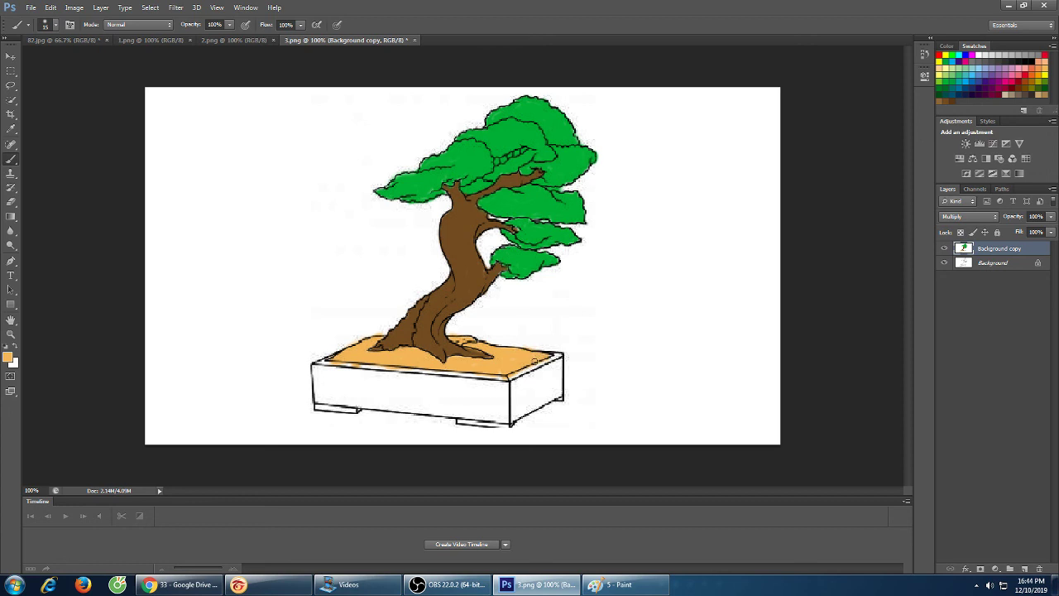
# - Paint the pot's narrow right side and the right part of its front face cyan with a 20 px brush
pyautogui.click(957, 54)
pyautogui.moveTo(531, 364)
pyautogui.mouseDown()
pyautogui.moveTo(518, 410)
pyautogui.moveTo(513, 382)
pyautogui.moveTo(515, 416)
pyautogui.moveTo(516, 375)
pyautogui.moveTo(556, 359)
pyautogui.moveTo(521, 389)
pyautogui.moveTo(532, 387)
pyautogui.moveTo(555, 359)
pyautogui.moveTo(526, 379)
pyautogui.moveTo(537, 391)
pyautogui.moveTo(515, 411)
pyautogui.moveTo(541, 390)
pyautogui.moveTo(535, 406)
pyautogui.moveTo(559, 382)
pyautogui.mouseUp()
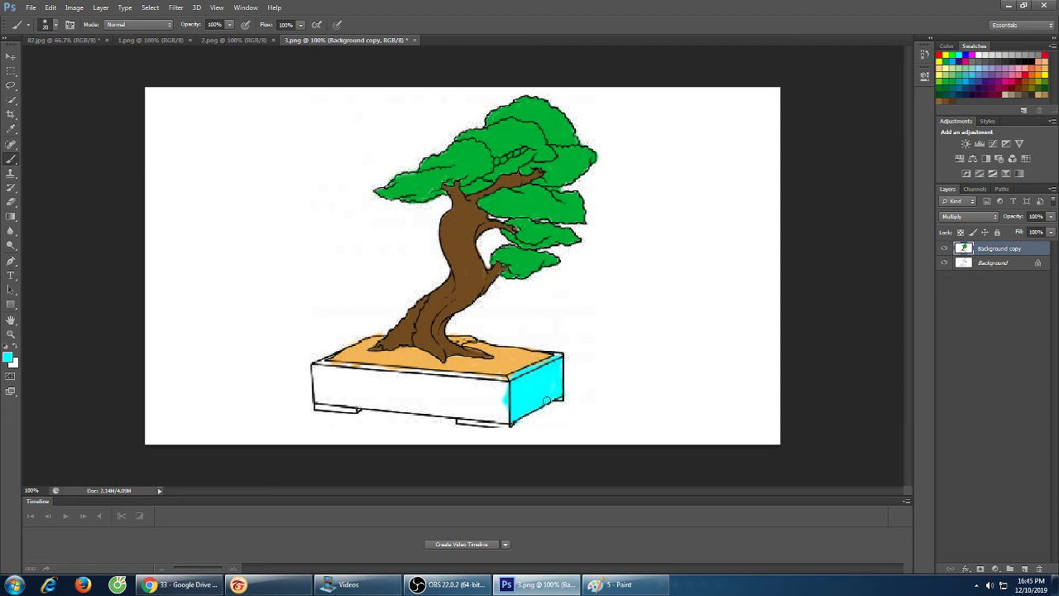
pyautogui.moveTo(500, 397)
pyautogui.mouseDown()
pyautogui.moveTo(401, 393)
pyautogui.moveTo(488, 391)
pyautogui.moveTo(444, 388)
pyautogui.mouseUp()
pyautogui.moveTo(510, 387)
pyautogui.mouseDown()
pyautogui.moveTo(404, 377)
pyautogui.moveTo(456, 389)
pyautogui.moveTo(502, 378)
pyautogui.moveTo(397, 373)
pyautogui.moveTo(493, 381)
pyautogui.moveTo(396, 401)
pyautogui.moveTo(513, 406)
pyautogui.moveTo(430, 408)
pyautogui.moveTo(511, 418)
pyautogui.moveTo(461, 420)
pyautogui.moveTo(495, 421)
pyautogui.moveTo(471, 411)
pyautogui.mouseUp()
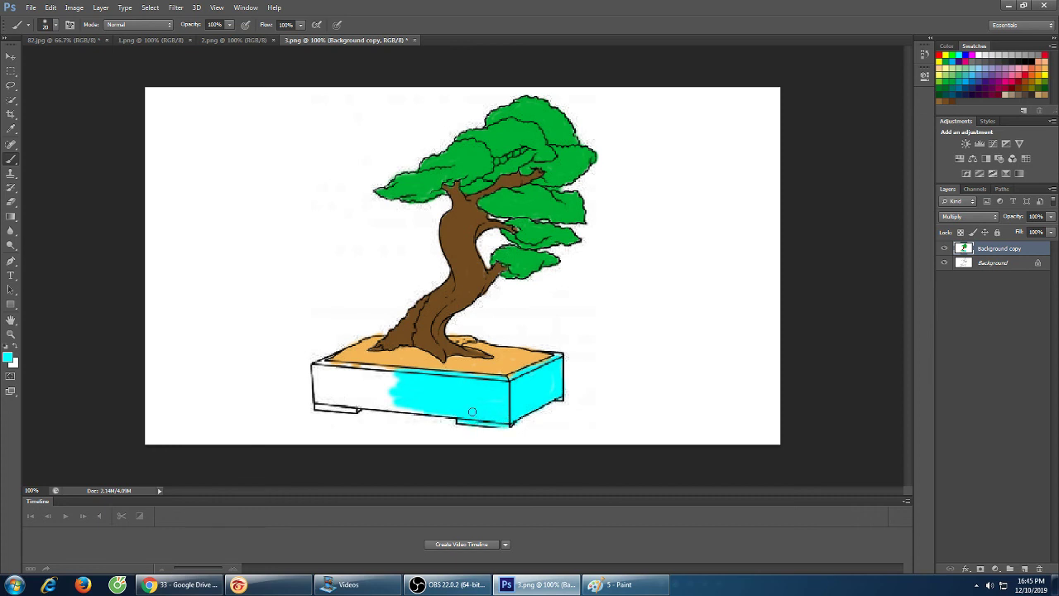